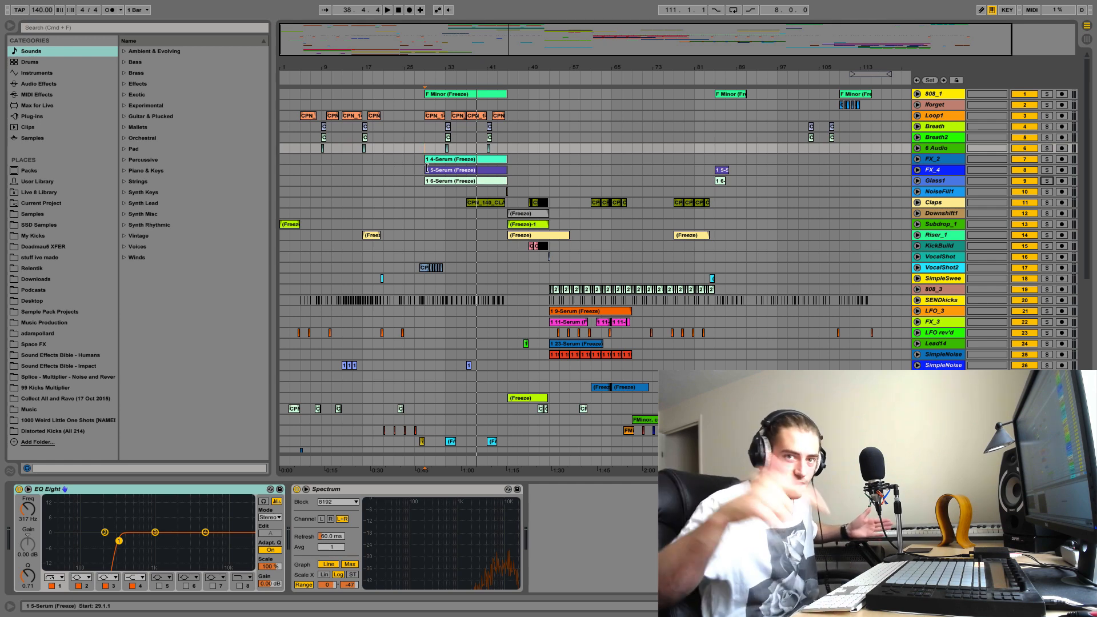
- Play the arrangement from bar 29 and solo the Glass1 track to hear it on its own
left_click(424, 171)
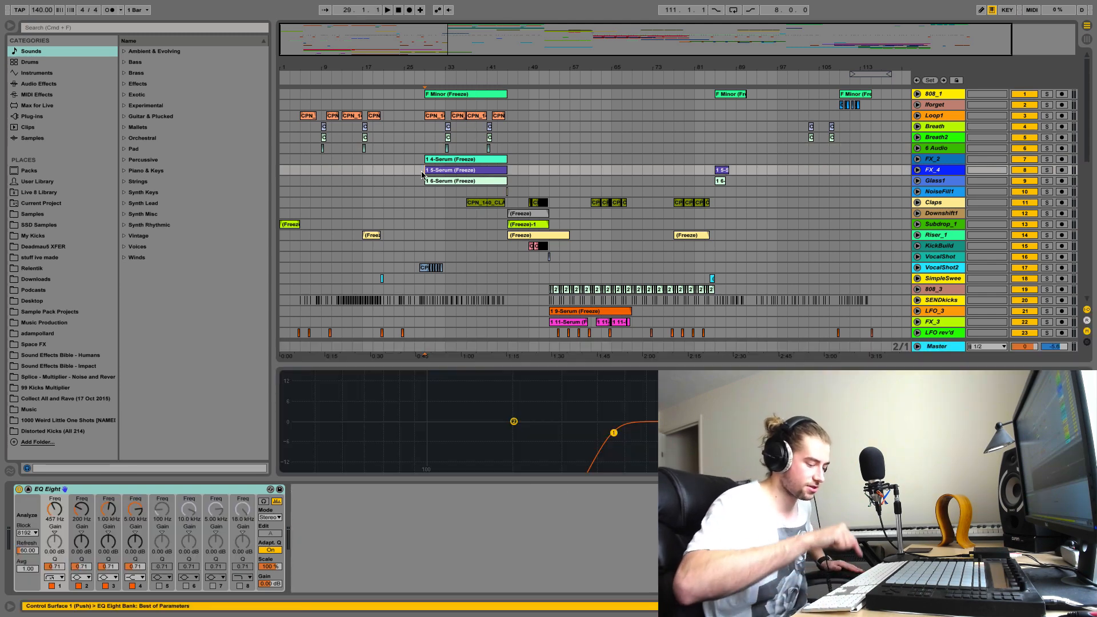
key("space")
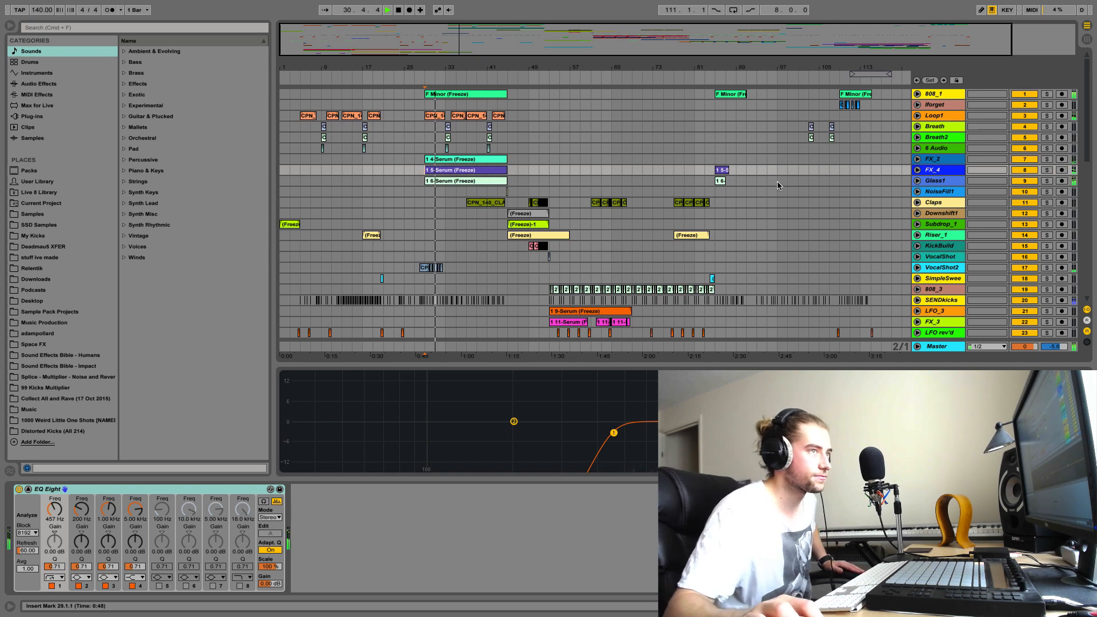
left_click(1047, 181)
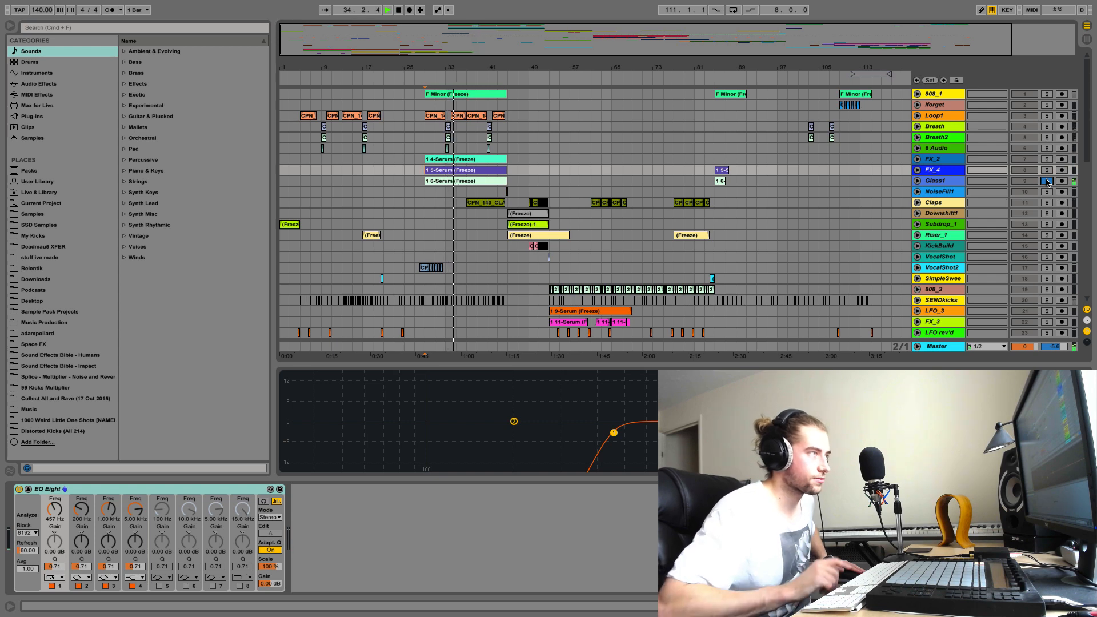
key("space")
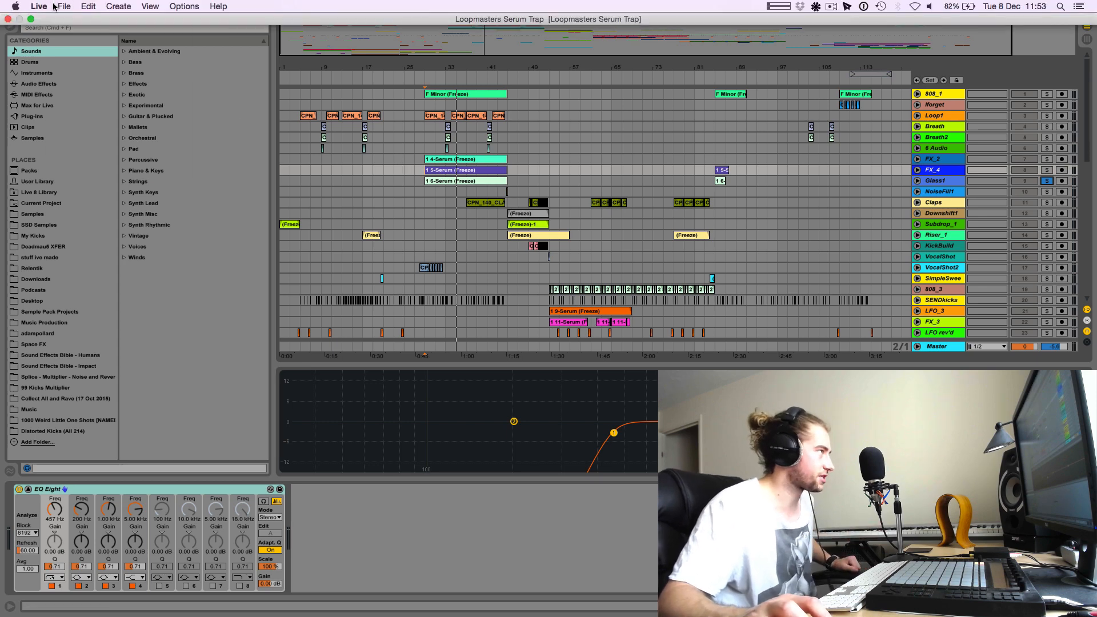
- Create a new Live set and load the Serum VST plug-in onto a new track
left_click(59, 6)
left_click(80, 17)
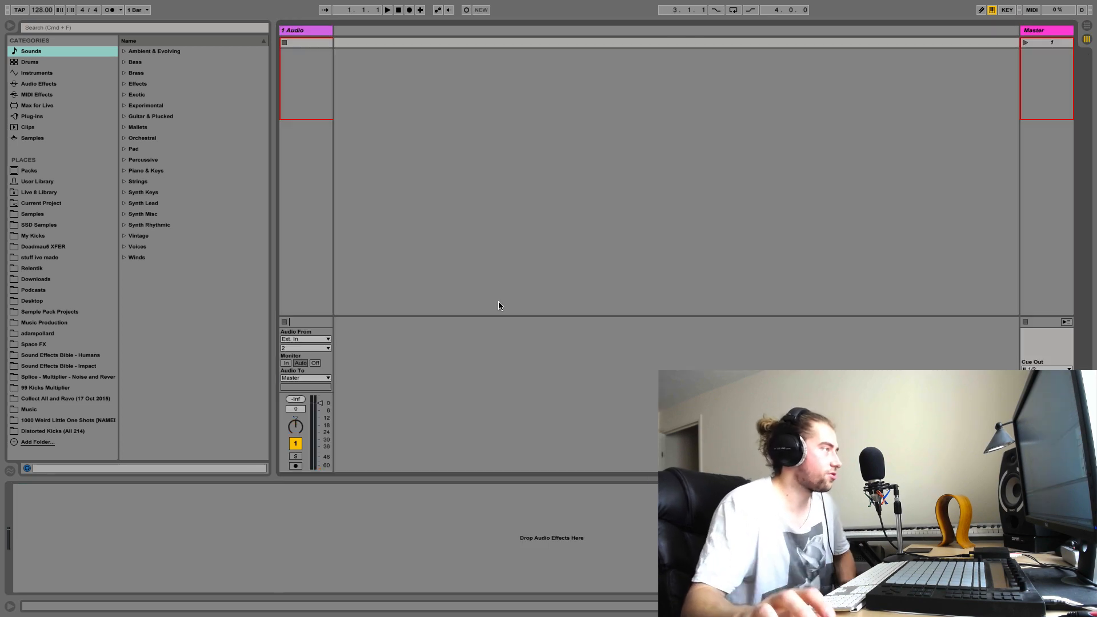
left_click(45, 116)
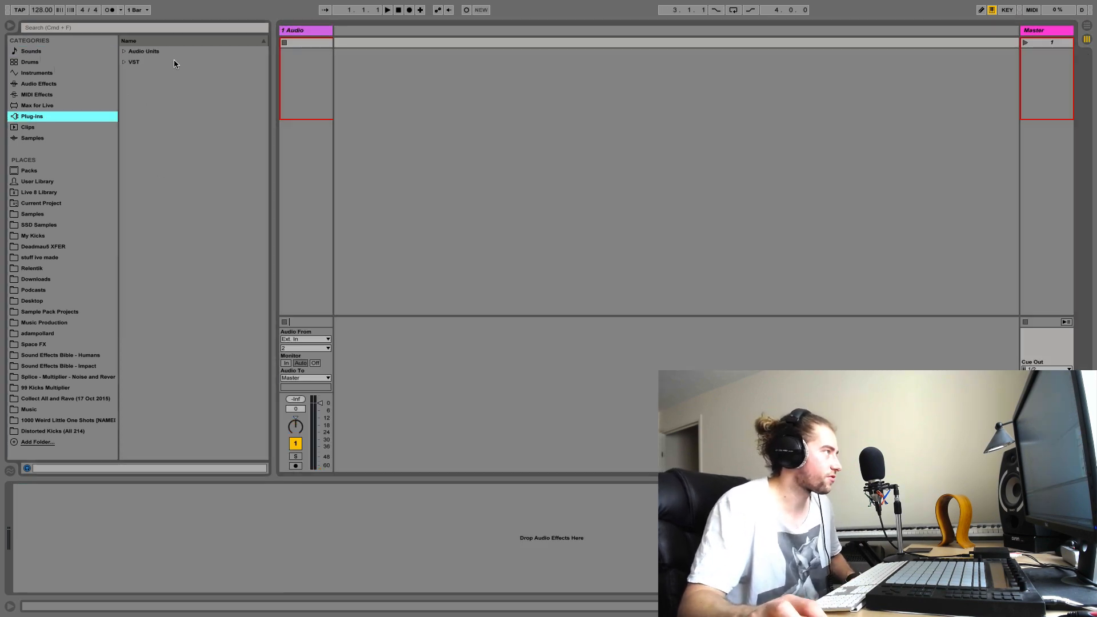
left_click(125, 63)
scroll(176, 247, "down", 15)
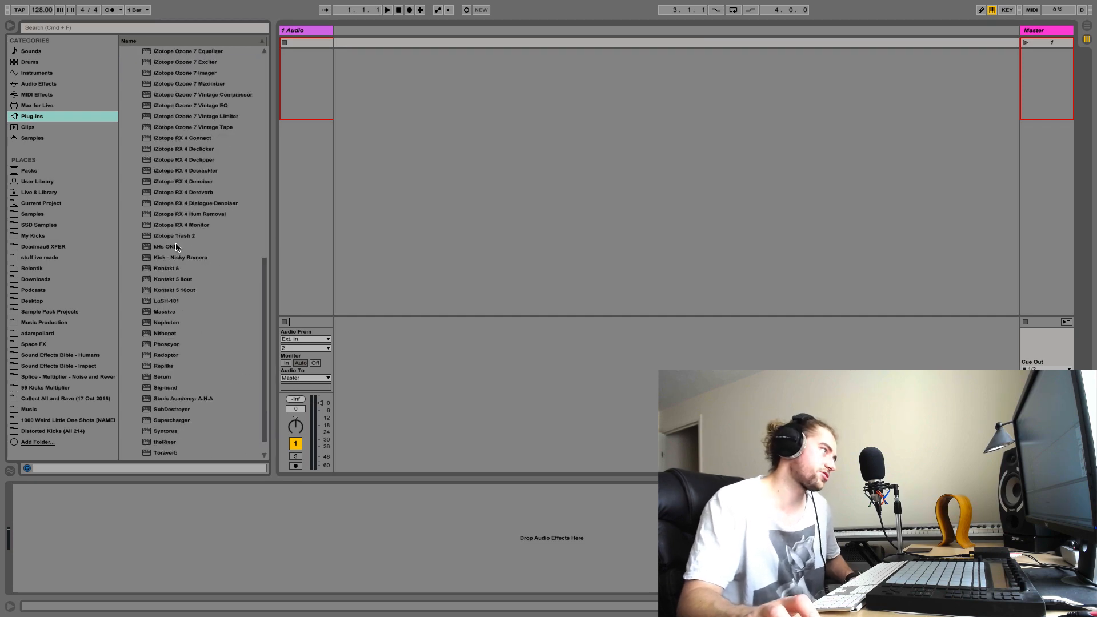
scroll(187, 341, "down", 1)
double_click(166, 356)
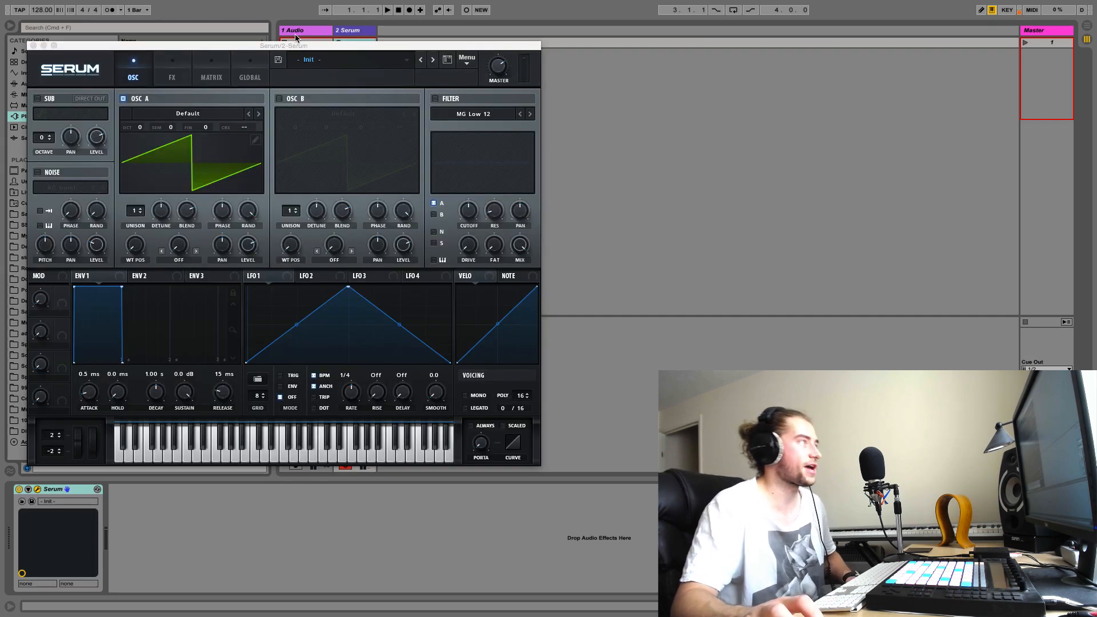
- Delete the empty audio track and reposition the Serum window
left_click(294, 31)
key("Delete")
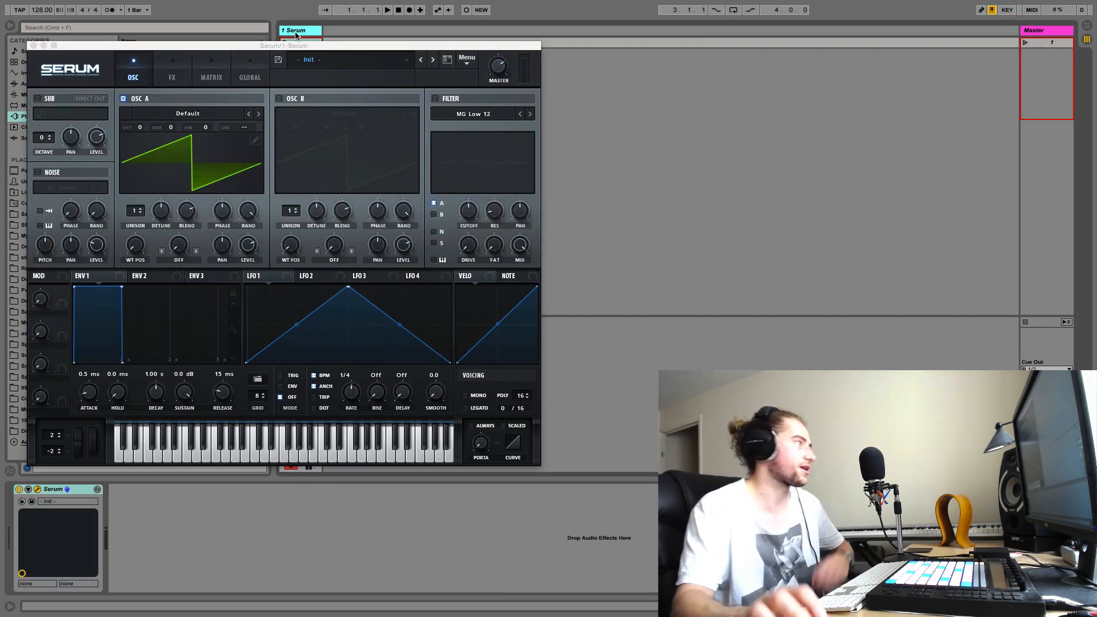
left_click_drag(320, 47, 580, 45)
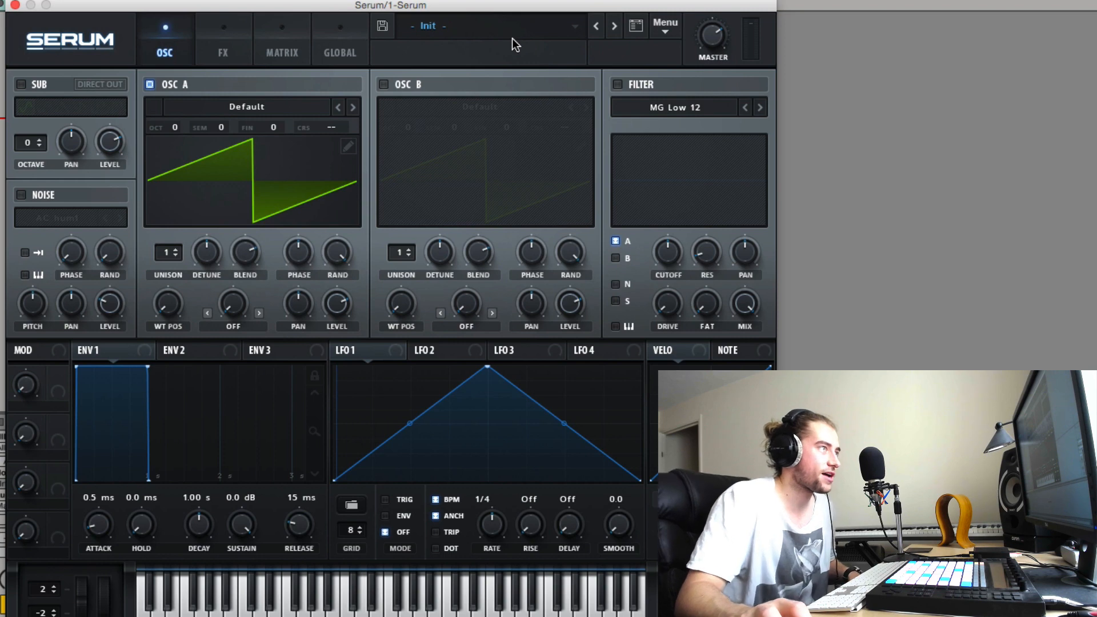
- Load the OneShot_Trap_Glass preset from Serum's user presets
left_click(575, 27)
mouse_move(549, 183)
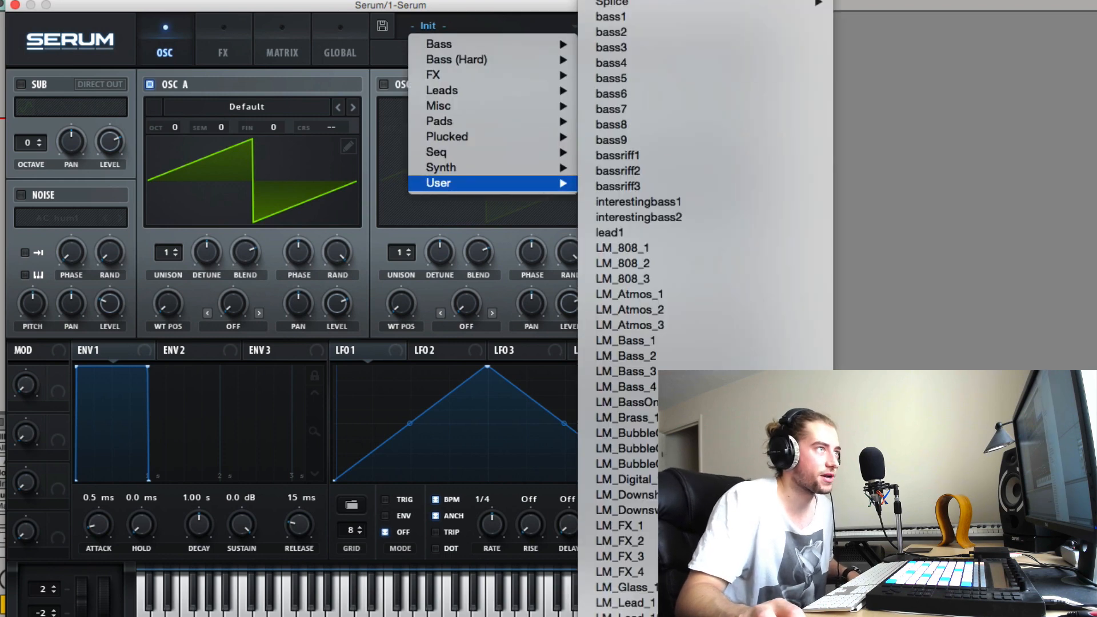
mouse_move(706, 1)
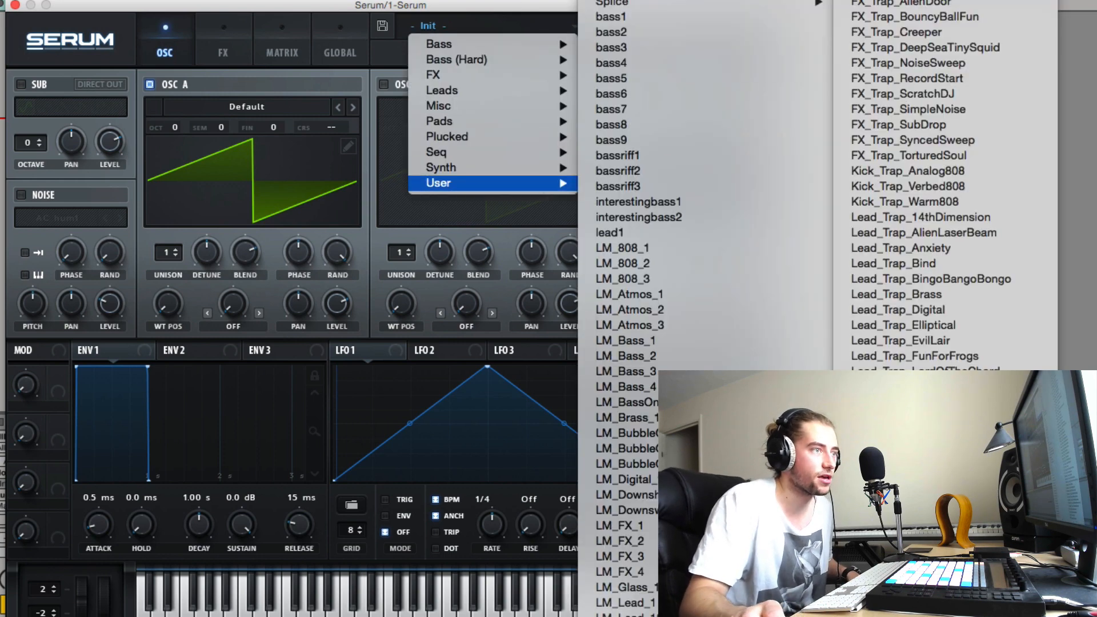
scroll(943, 183, "down", 3)
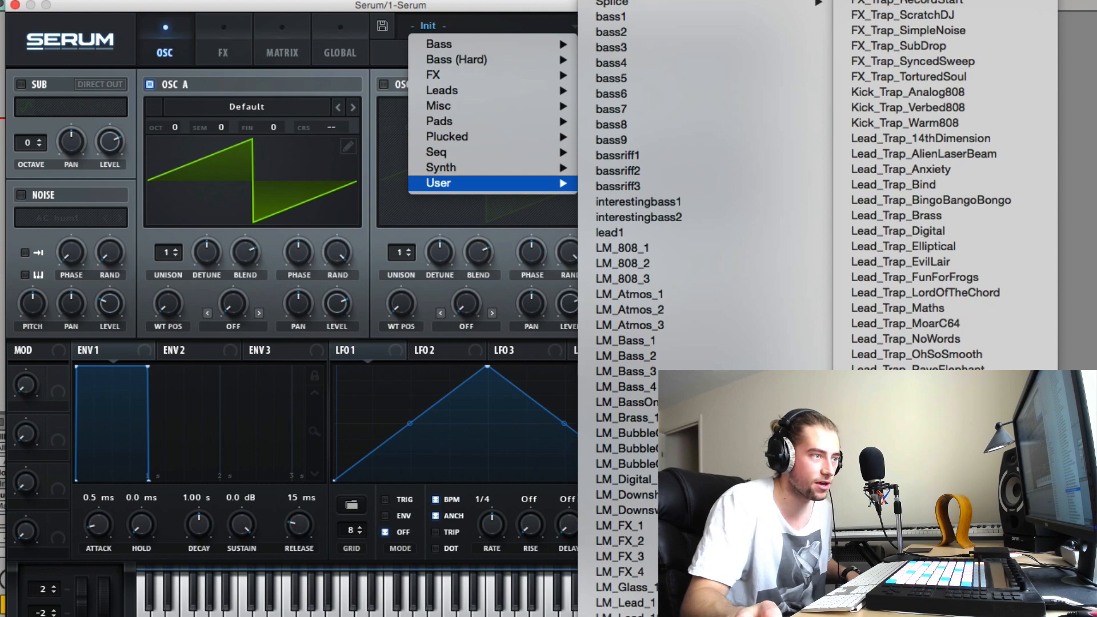
left_click(915, 504)
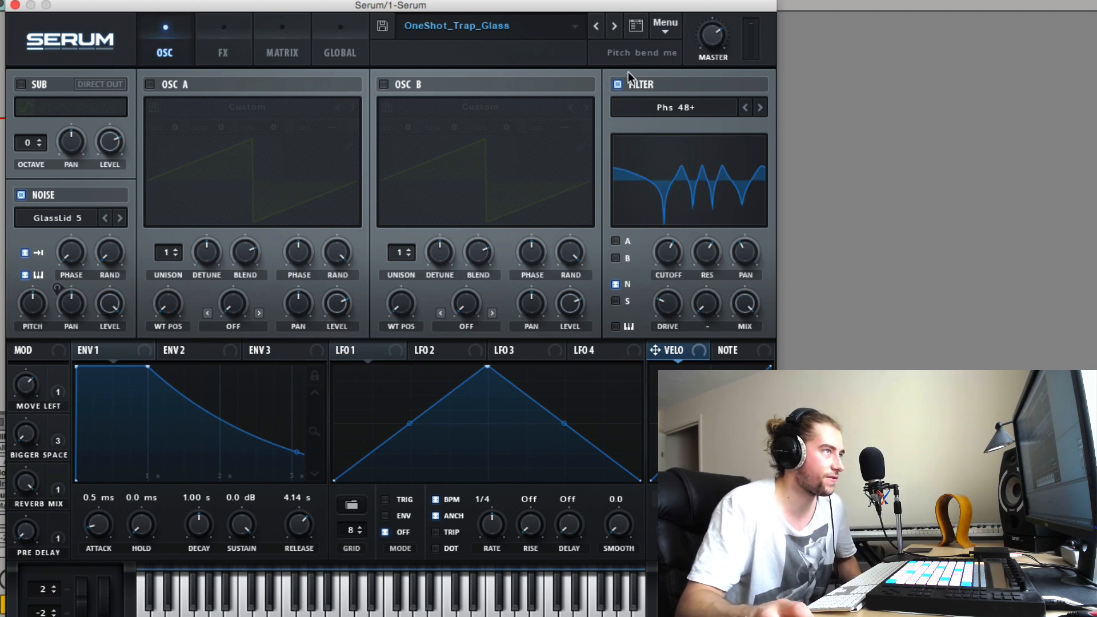
- Strip the glass patch down by disabling its filter, reverb effect and noise key tracking
left_click(617, 84)
left_click(227, 33)
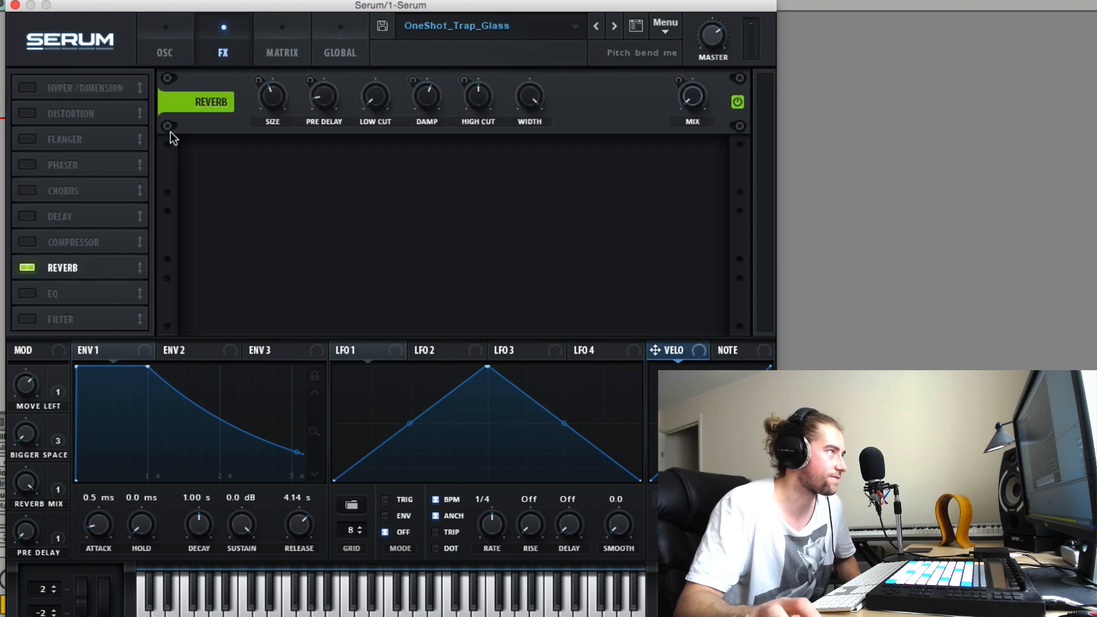
left_click(27, 268)
left_click(160, 40)
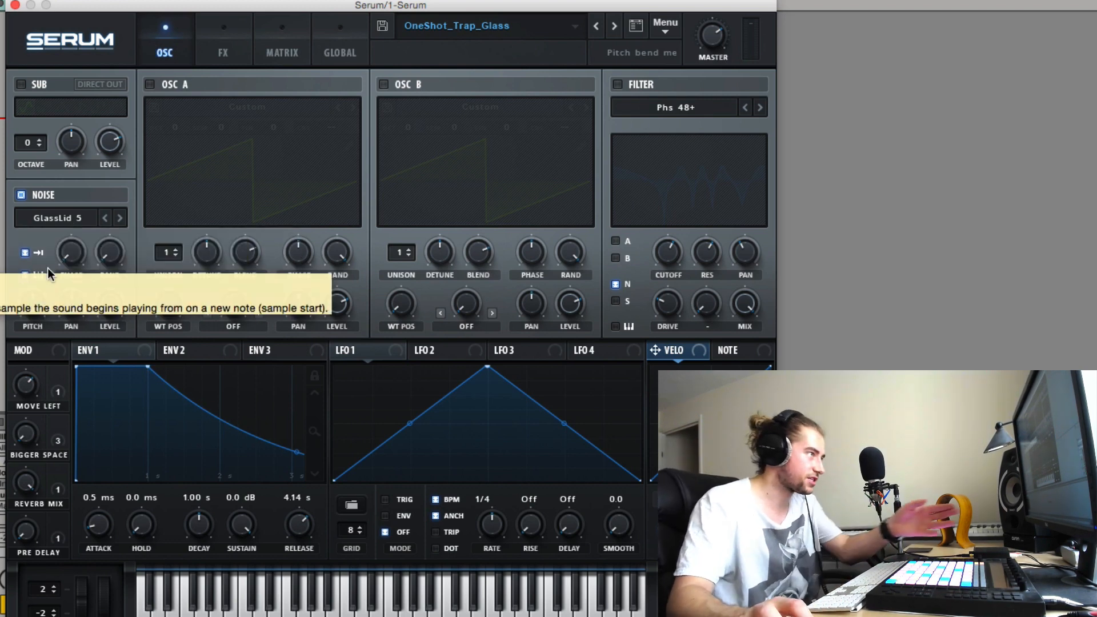
left_click(25, 276)
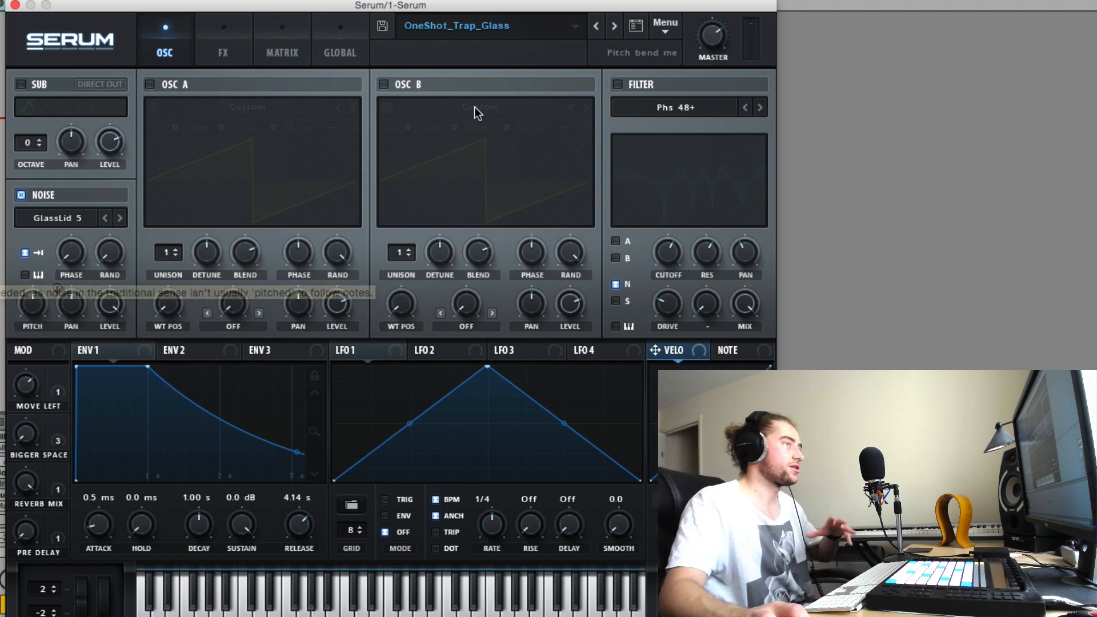
- Initialize the Serum preset and switch off oscillator A
left_click(665, 26)
left_click(690, 101)
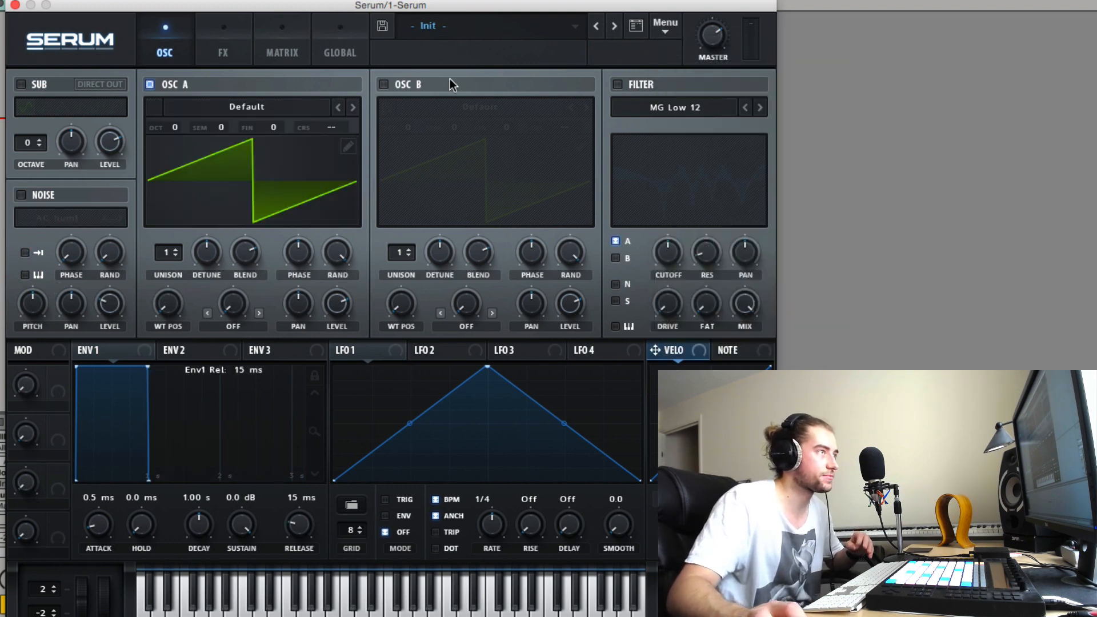
left_click(150, 84)
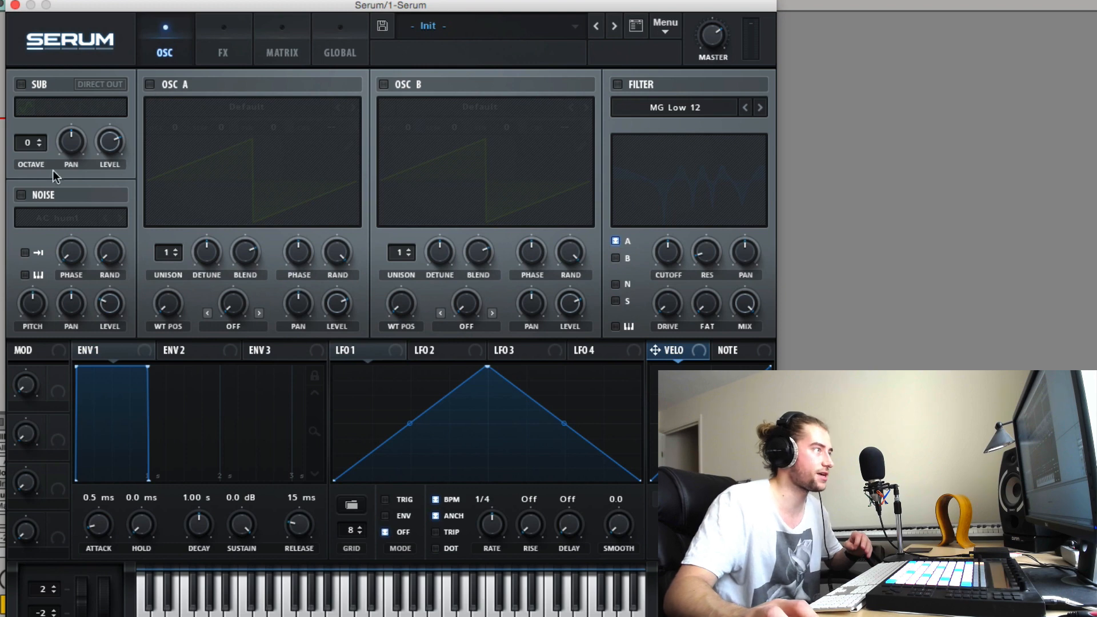
- Enable the noise oscillator with the GlassLid 5 sample and raise its level to maximum
left_click(24, 196)
left_click(49, 218)
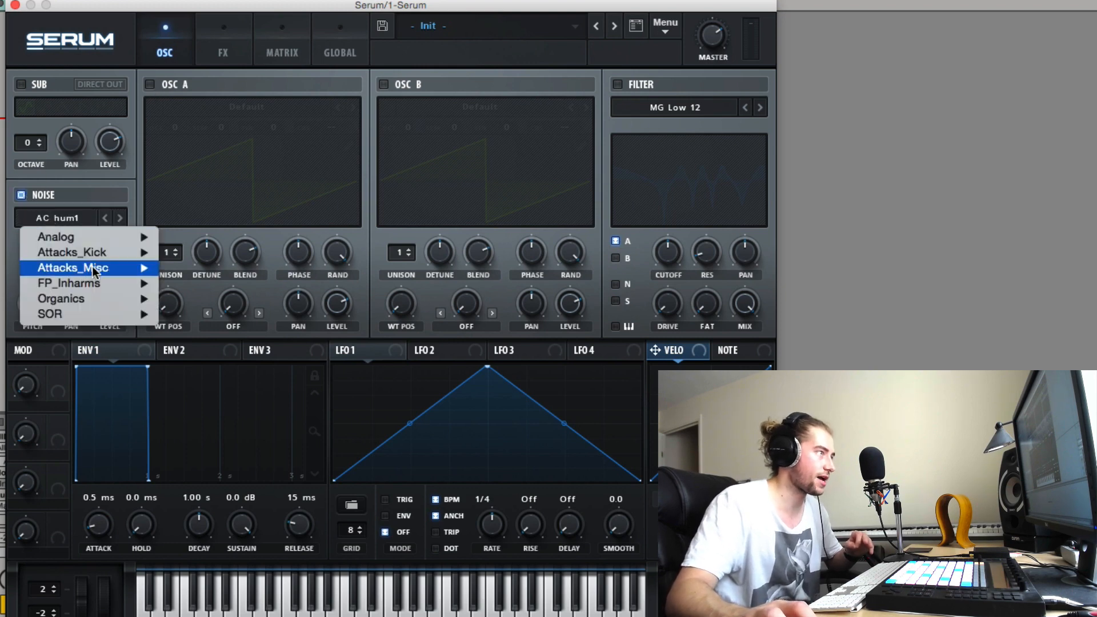
mouse_move(104, 283)
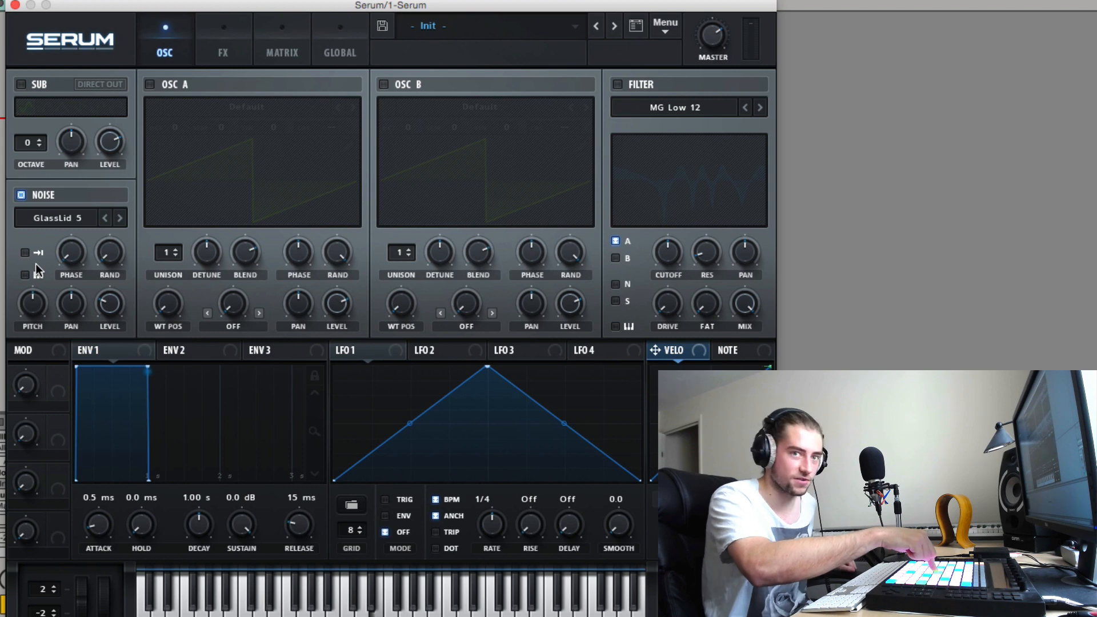
left_click_drag(109, 304, 110, 283)
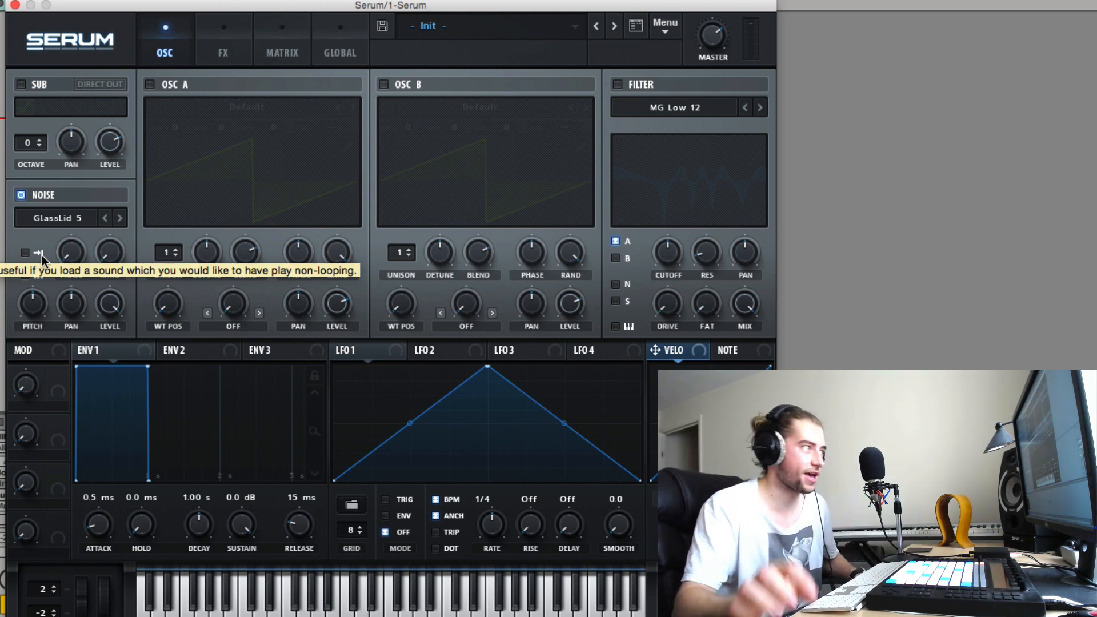
- Enable one-shot playback and key tracking for the noise oscillator
left_click(26, 253)
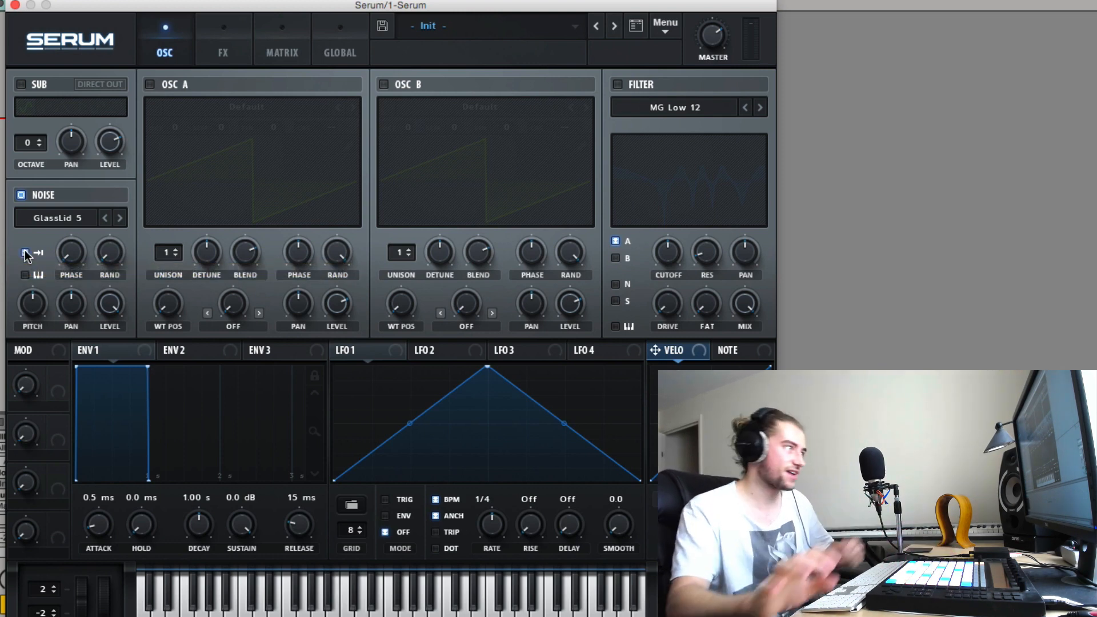
left_click(26, 253)
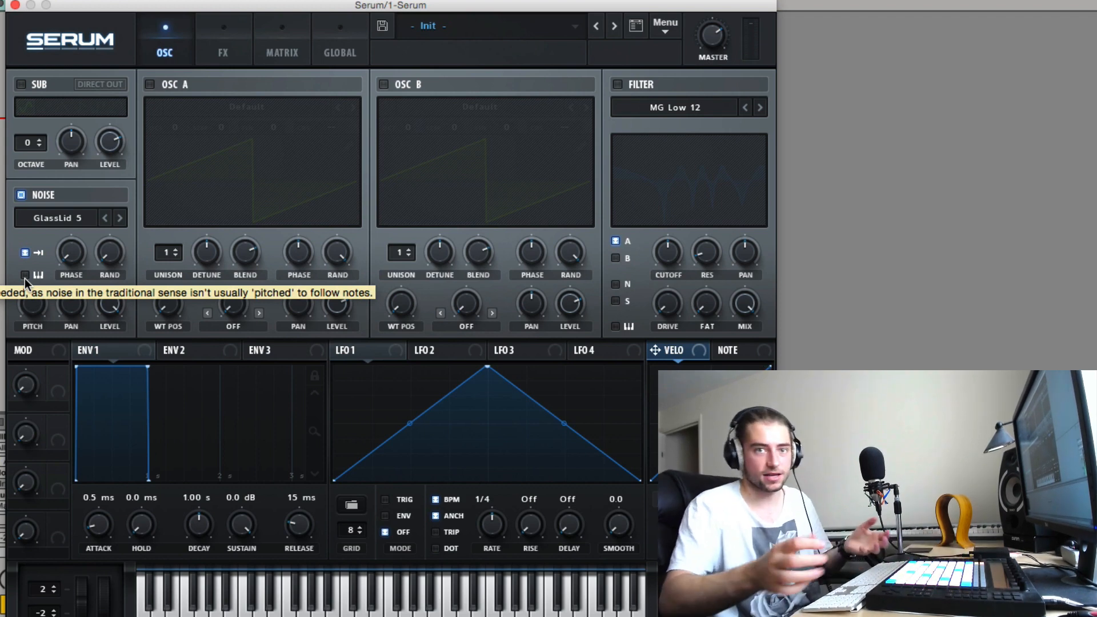
left_click(25, 277)
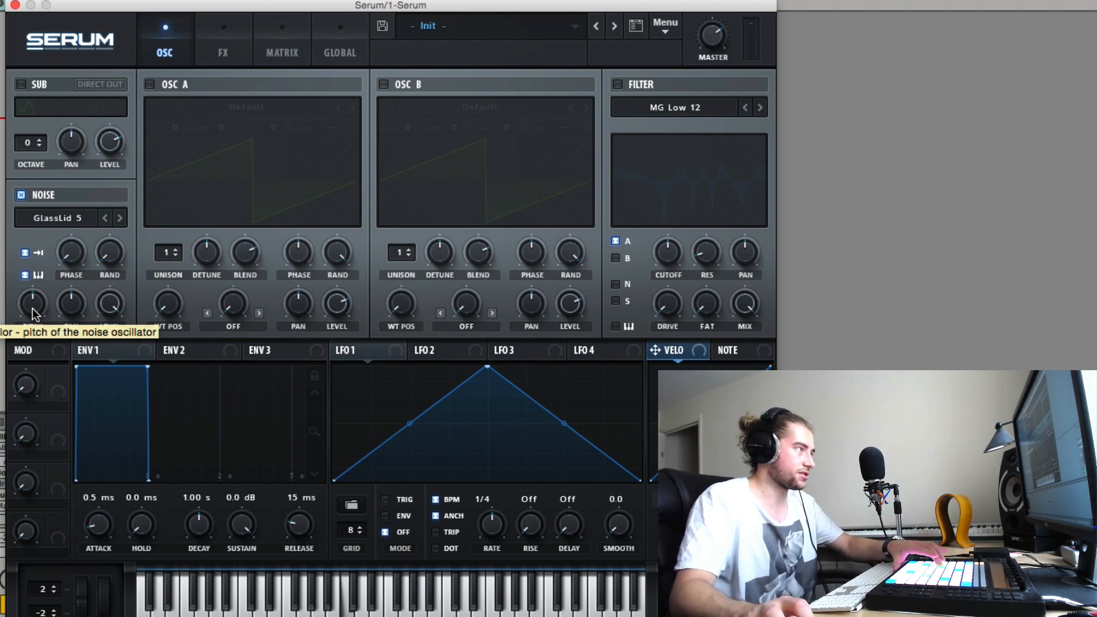
- Try a different noise oscillator pitch and reset the pitch to its default
left_click_drag(36, 313, 28, 300)
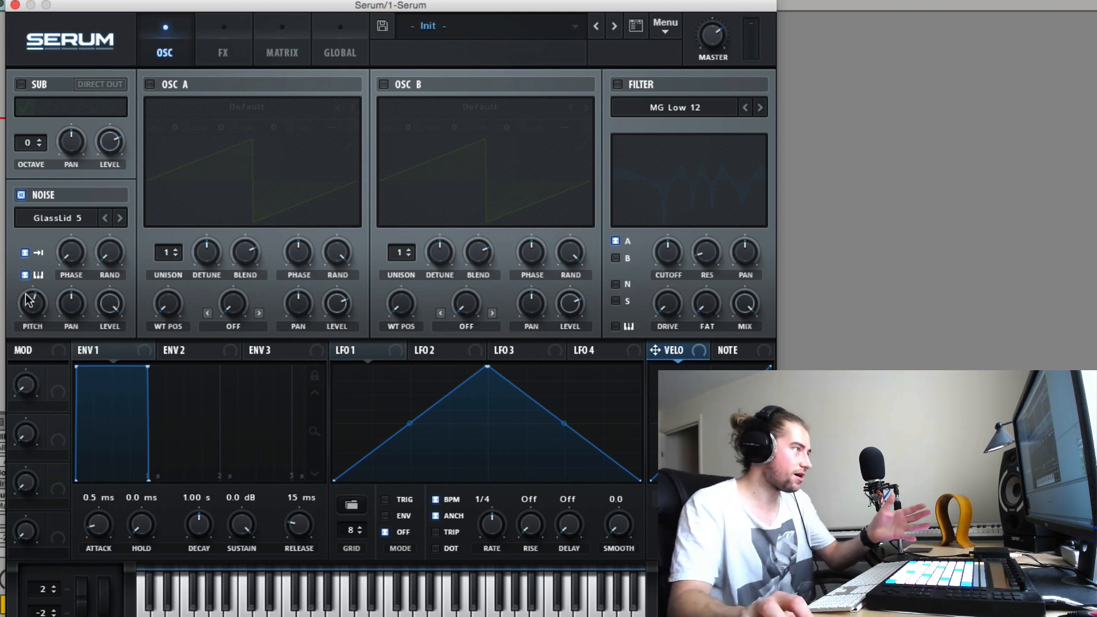
right_click(28, 300)
left_click(57, 398)
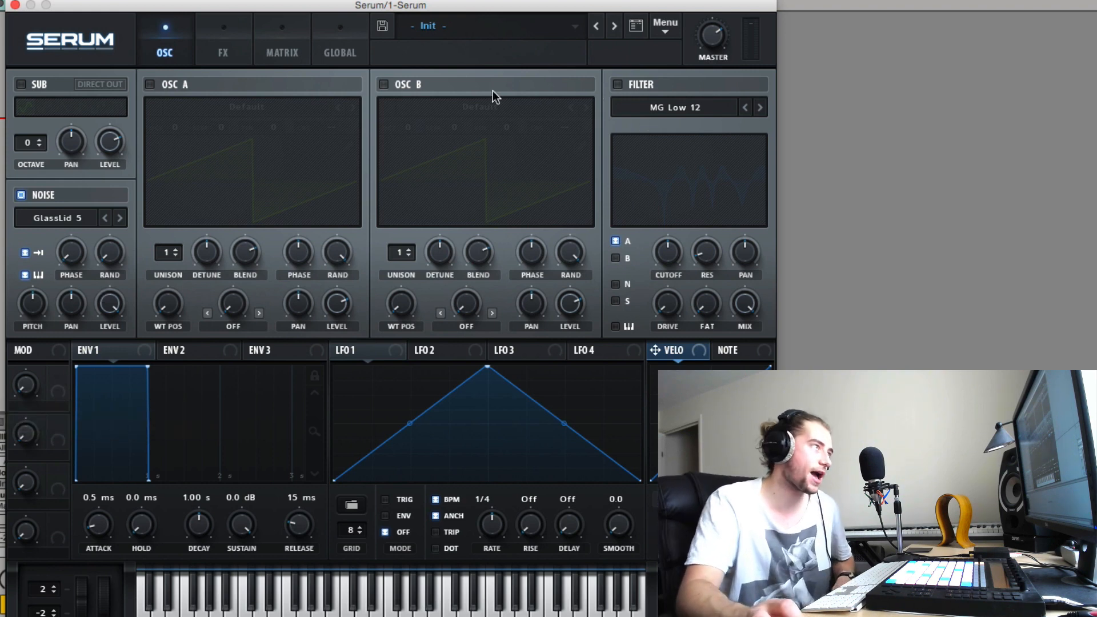
- Reload the OneShot_Trap_Glass preset from the user presets
left_click(560, 22)
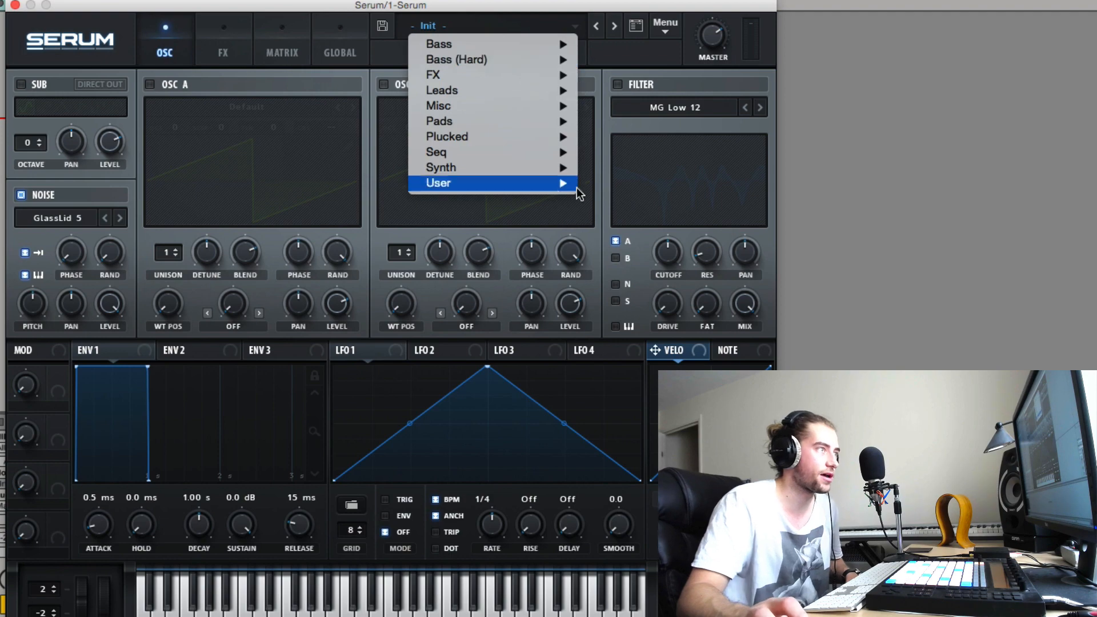
mouse_move(567, 186)
mouse_move(811, 3)
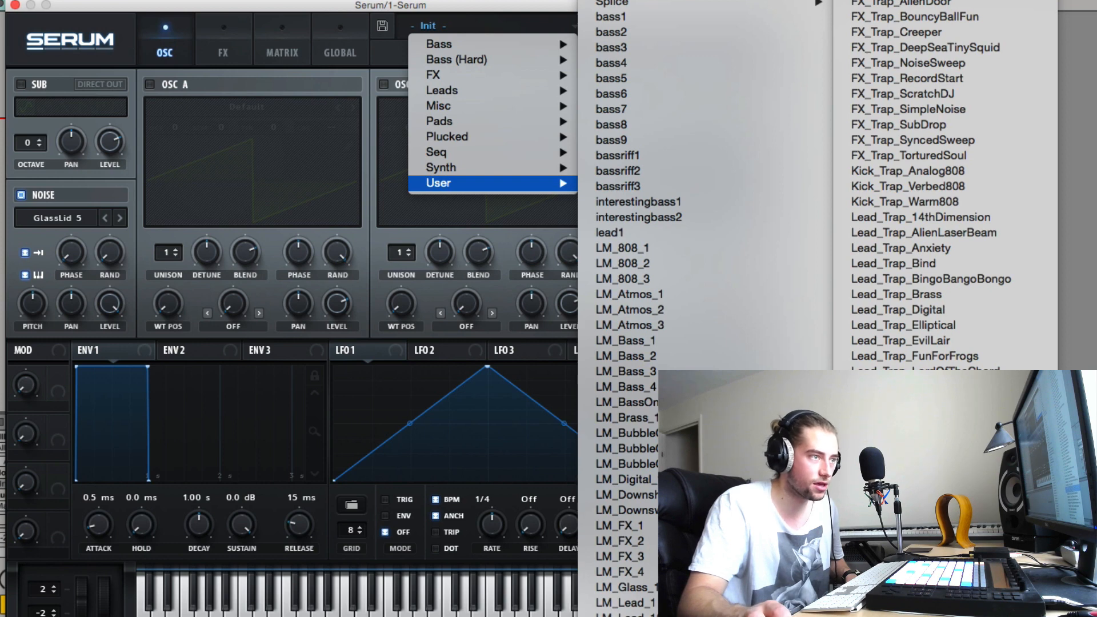
scroll(943, 189, "down", 3)
scroll(943, 188, "down", 1)
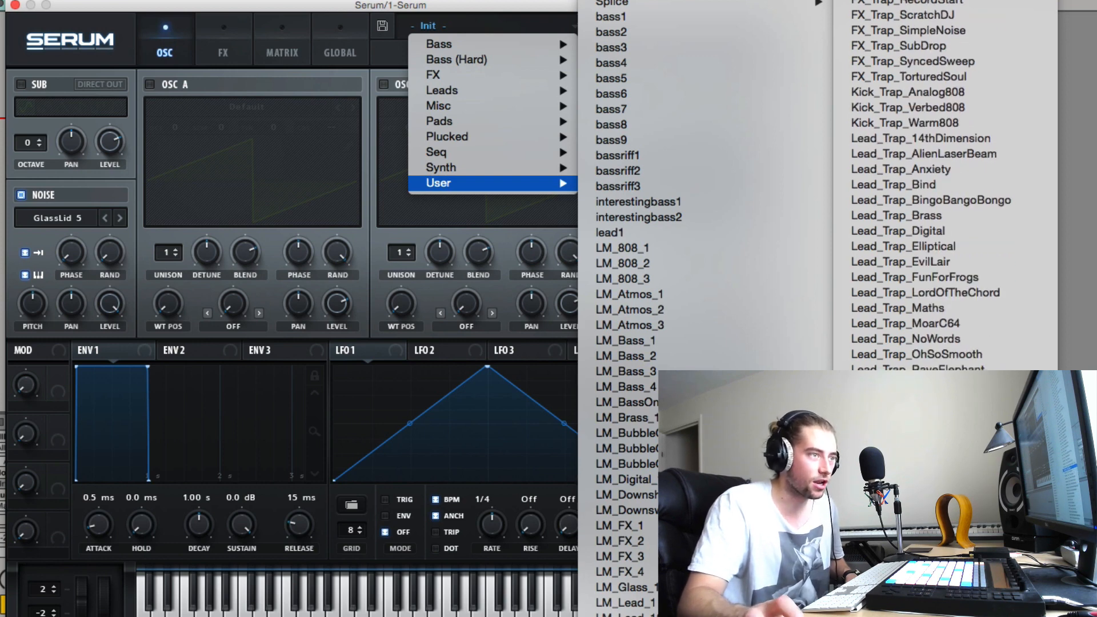
left_click(903, 486)
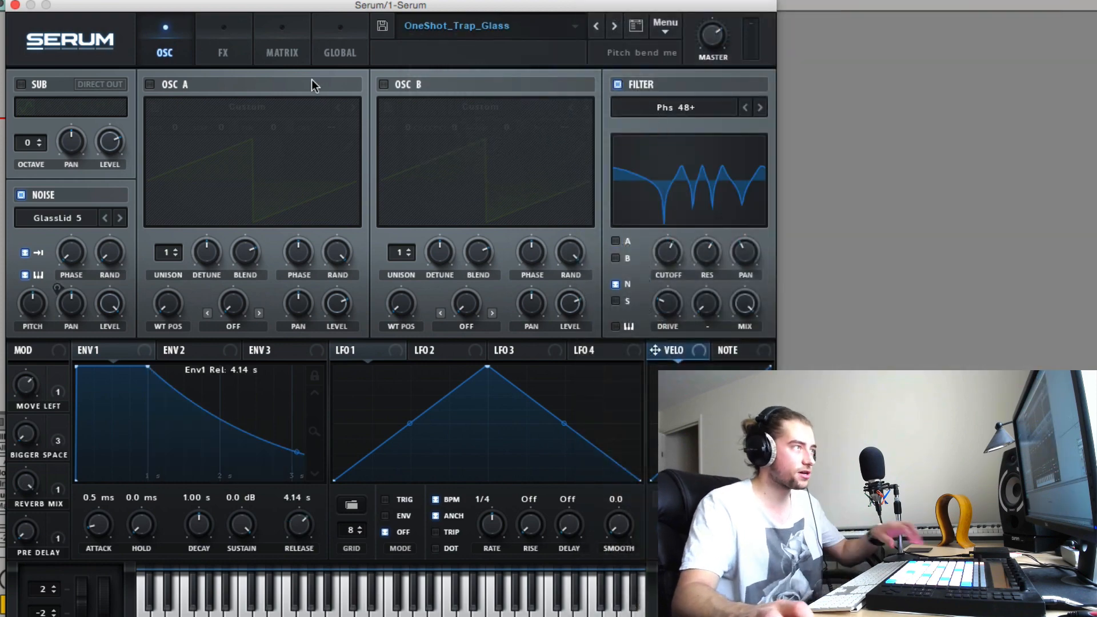
- Turn off the glass preset's reverb effect and return to the oscillator page
left_click(223, 52)
left_click(26, 269)
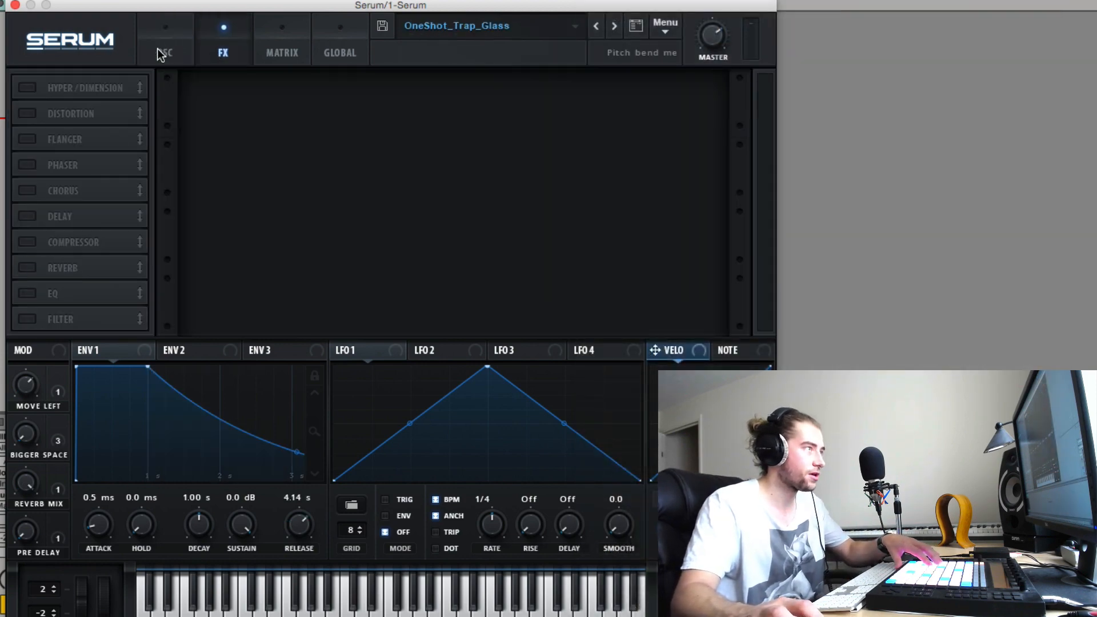
left_click(164, 52)
- Compare the glass sound with the Phs 48+ filter off and on, leaving the filter enabled
left_click(617, 84)
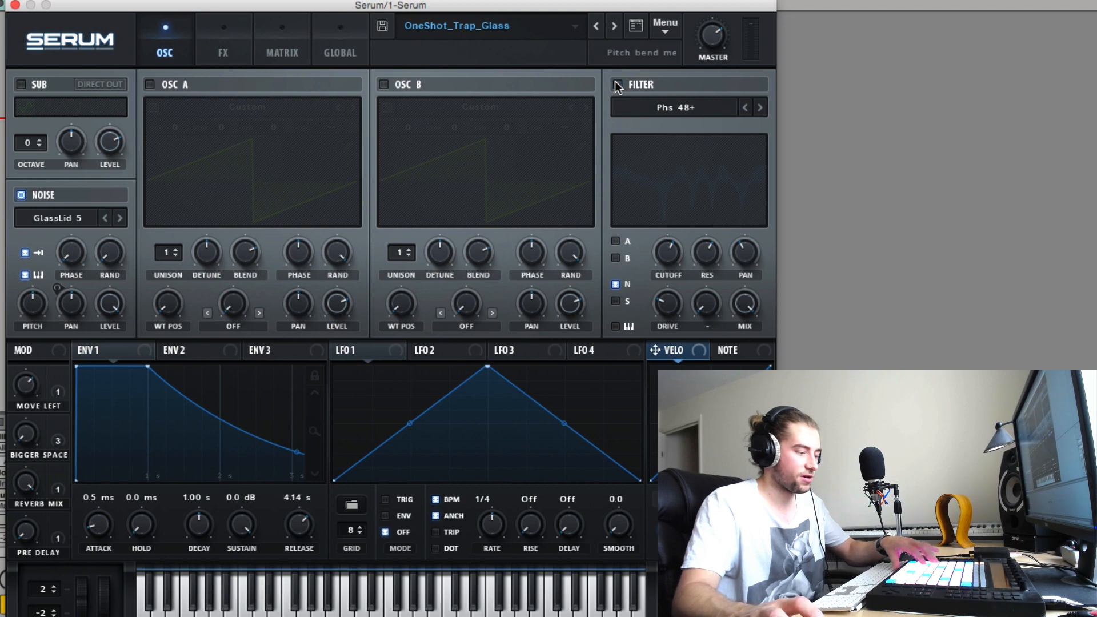
left_click(618, 85)
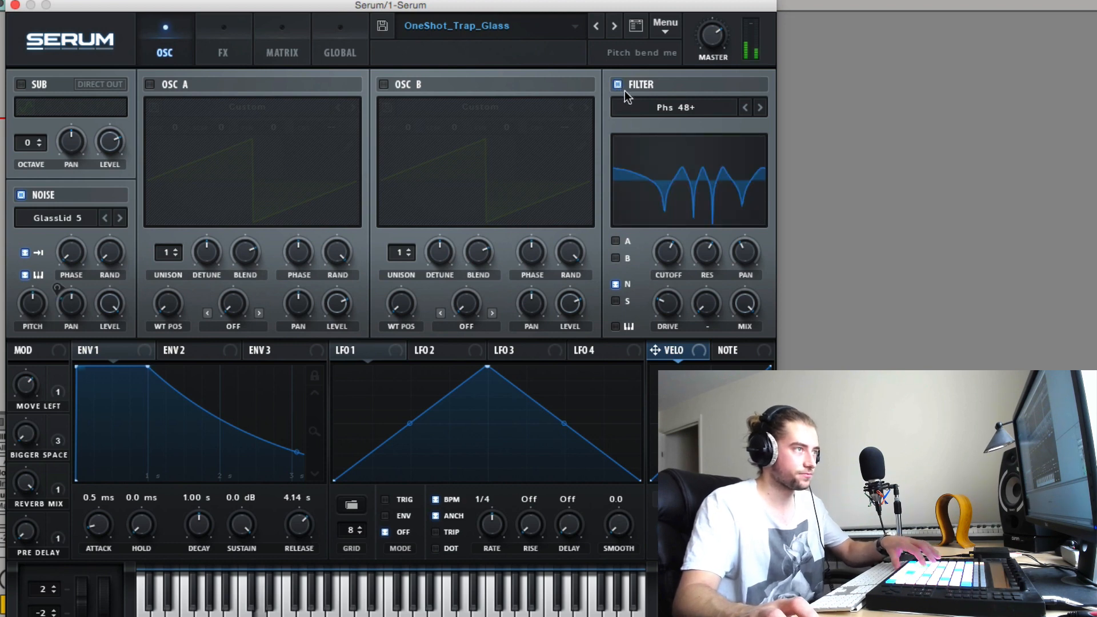
left_click(618, 85)
left_click(618, 85)
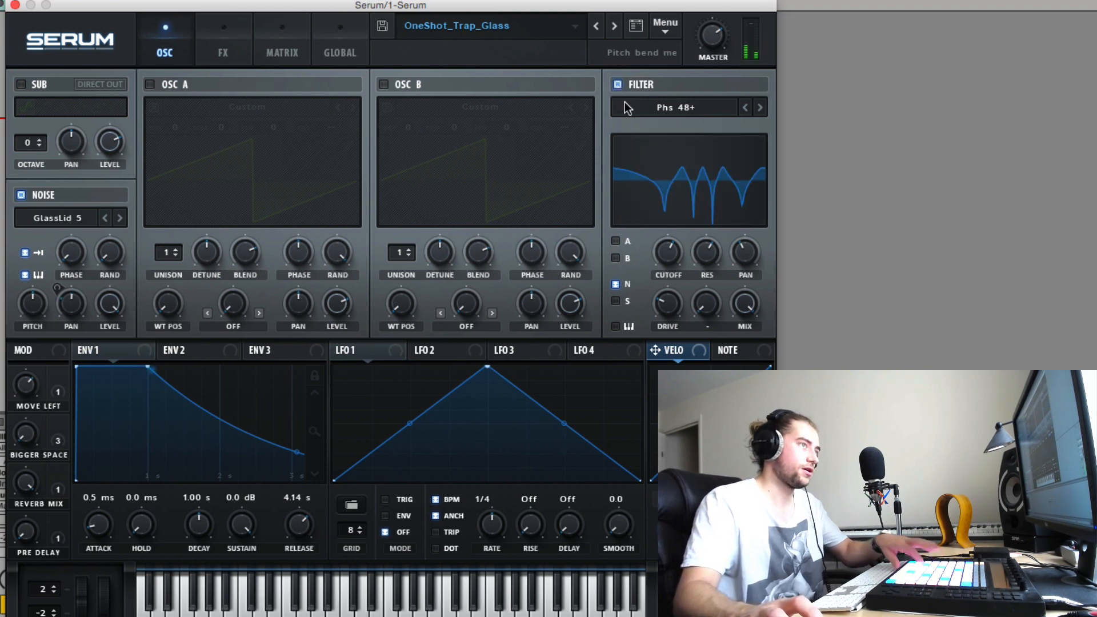
- Bypass the Phs 48+ filter briefly to hear the dry glass sample, and re-enable it
left_click_drag(684, 196, 698, 188)
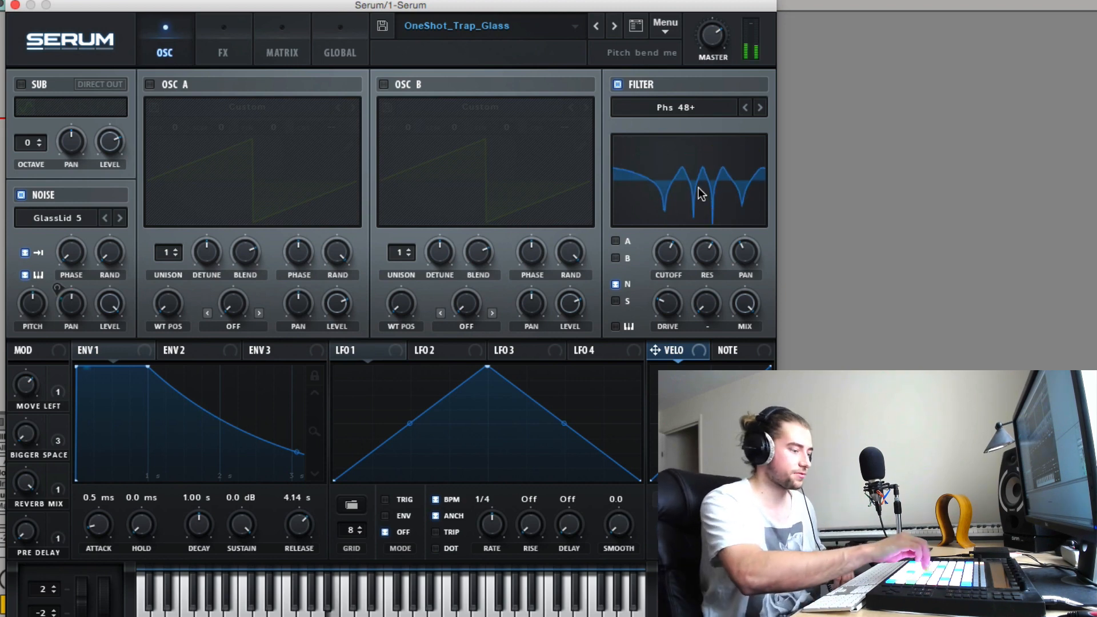
left_click(622, 83)
left_click(622, 83)
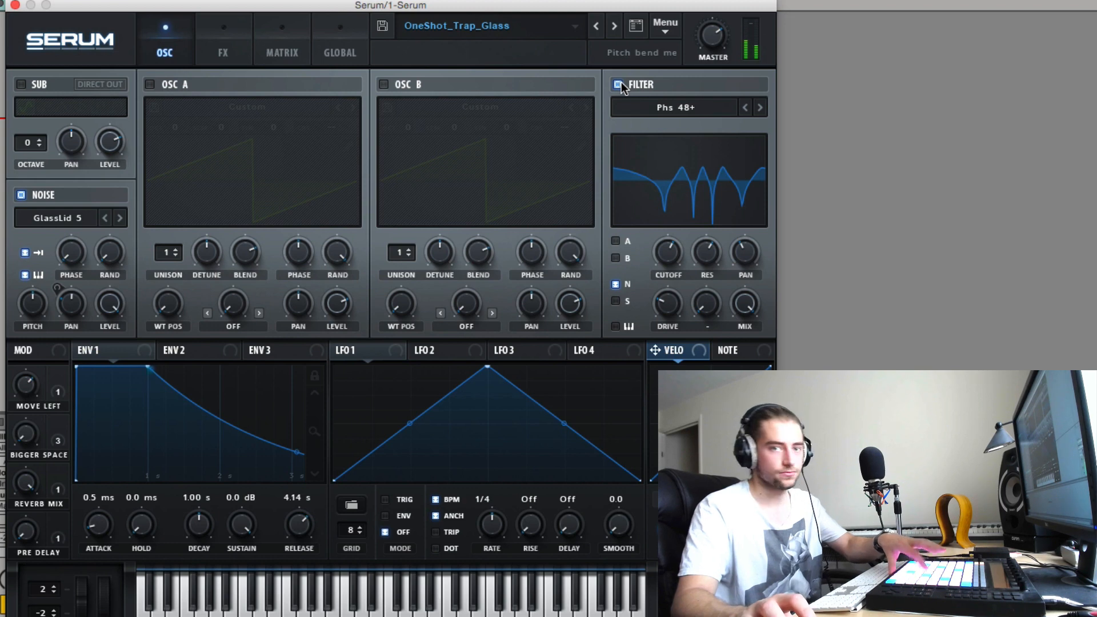
- Turn the reverb effect back on and return to the oscillator page
left_click(223, 50)
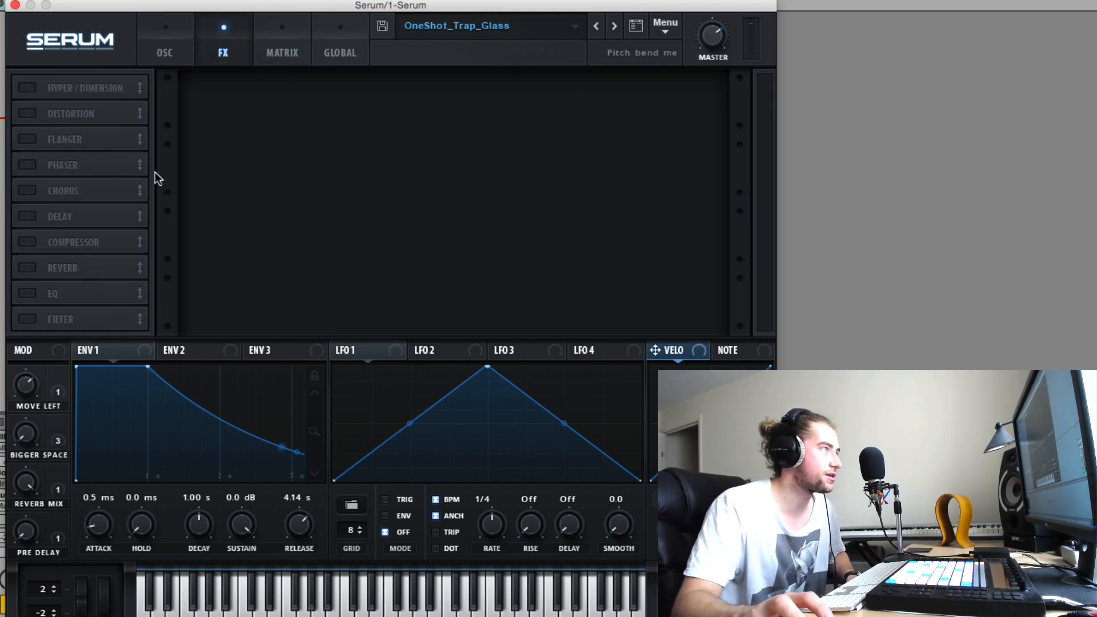
left_click(27, 268)
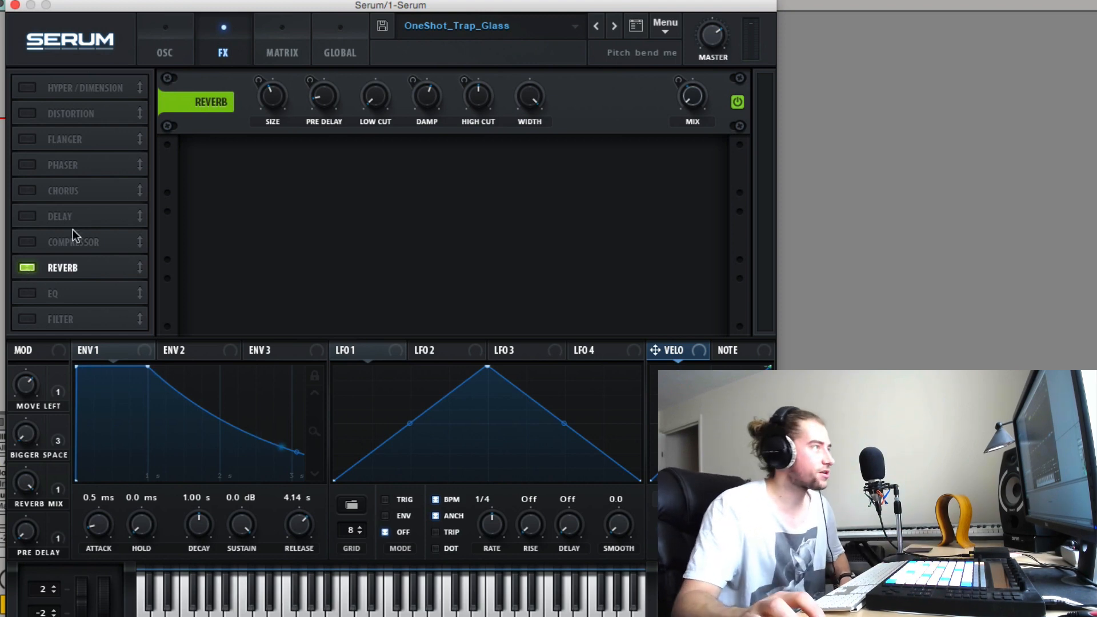
left_click(177, 43)
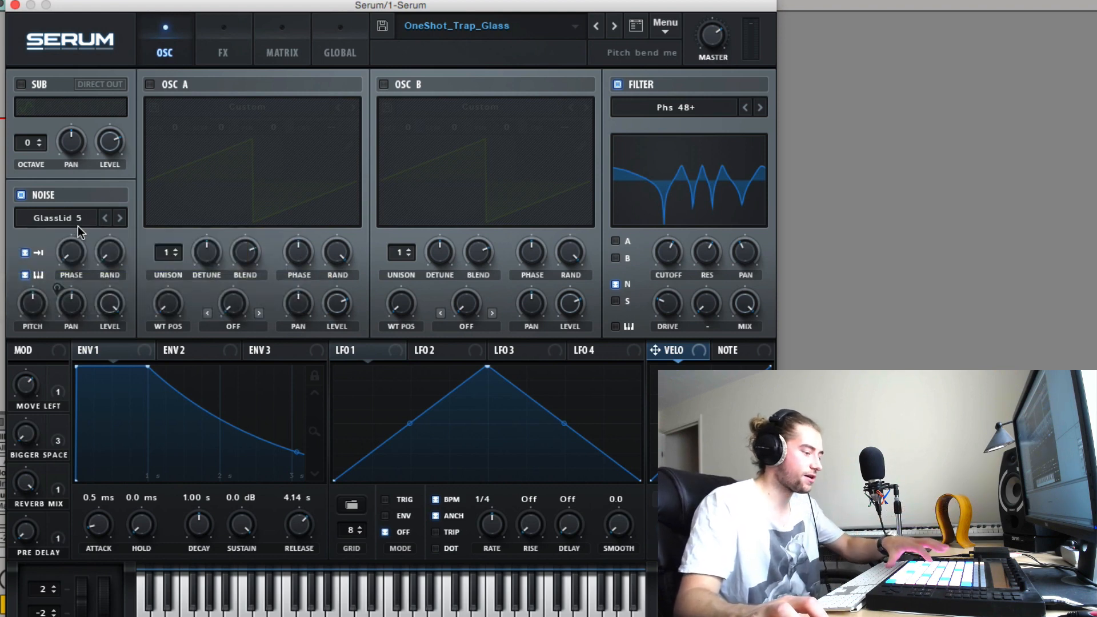
- Audition the noise oscillator's other glass samples from GlassLid 4 down to GlassLid 1
left_click(108, 220)
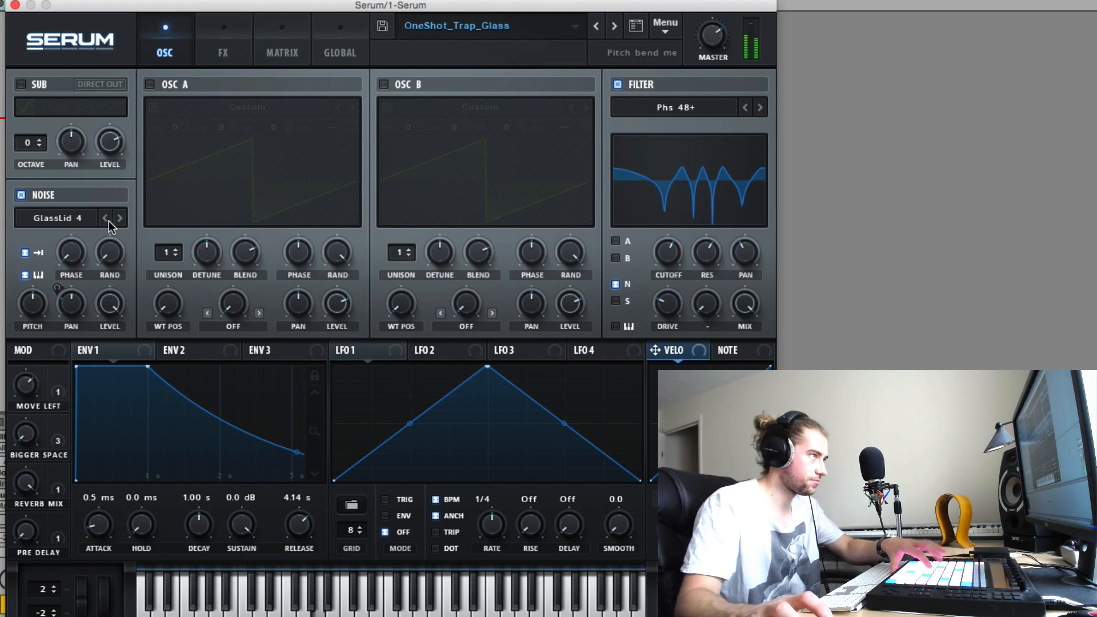
left_click(108, 220)
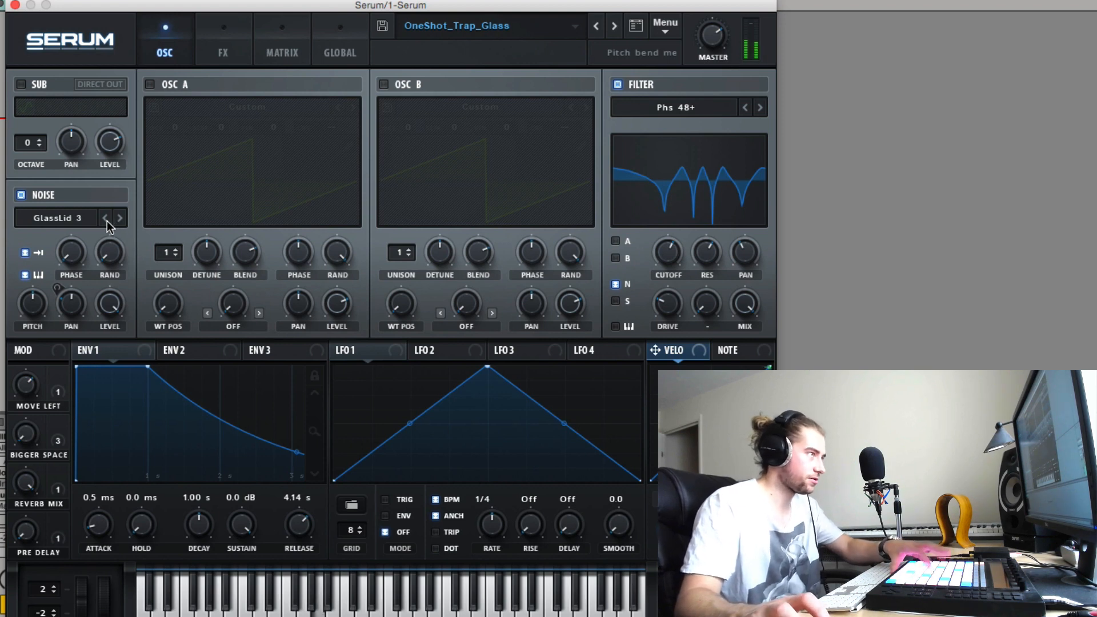
left_click(108, 221)
left_click(107, 220)
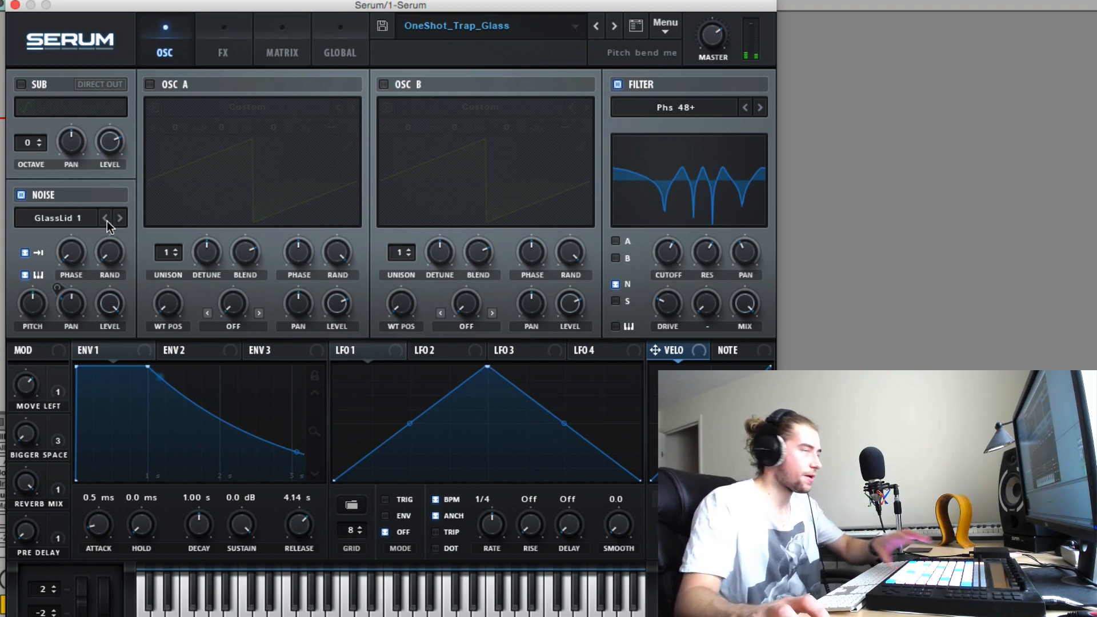
- Set the noise oscillator's sample back to GlassLid 5 from the Attacks_Misc category
left_click(78, 223)
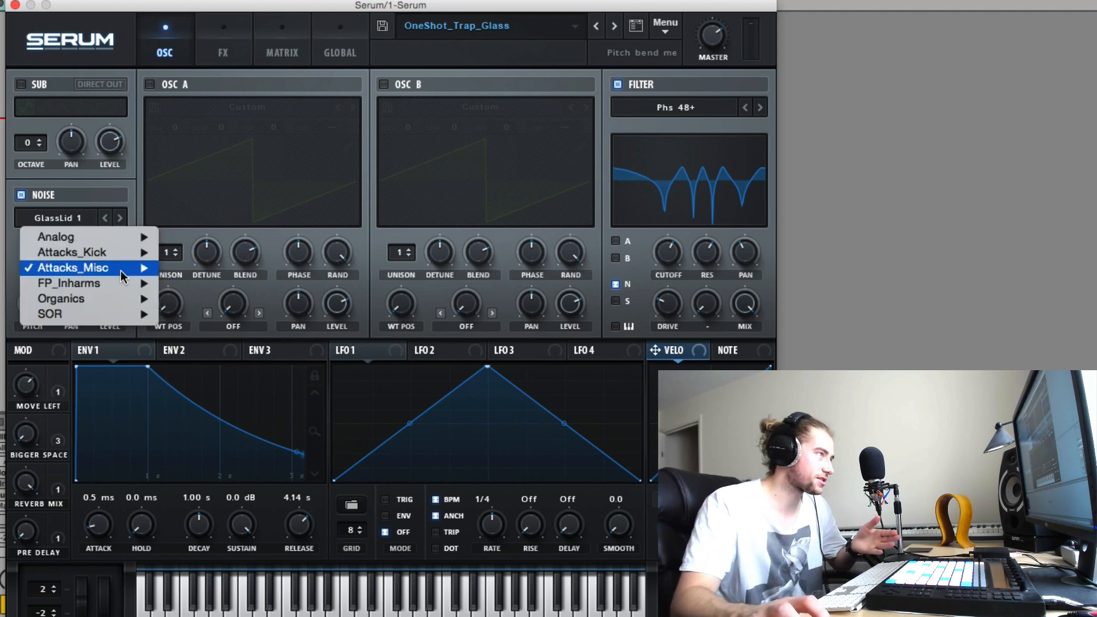
mouse_move(121, 268)
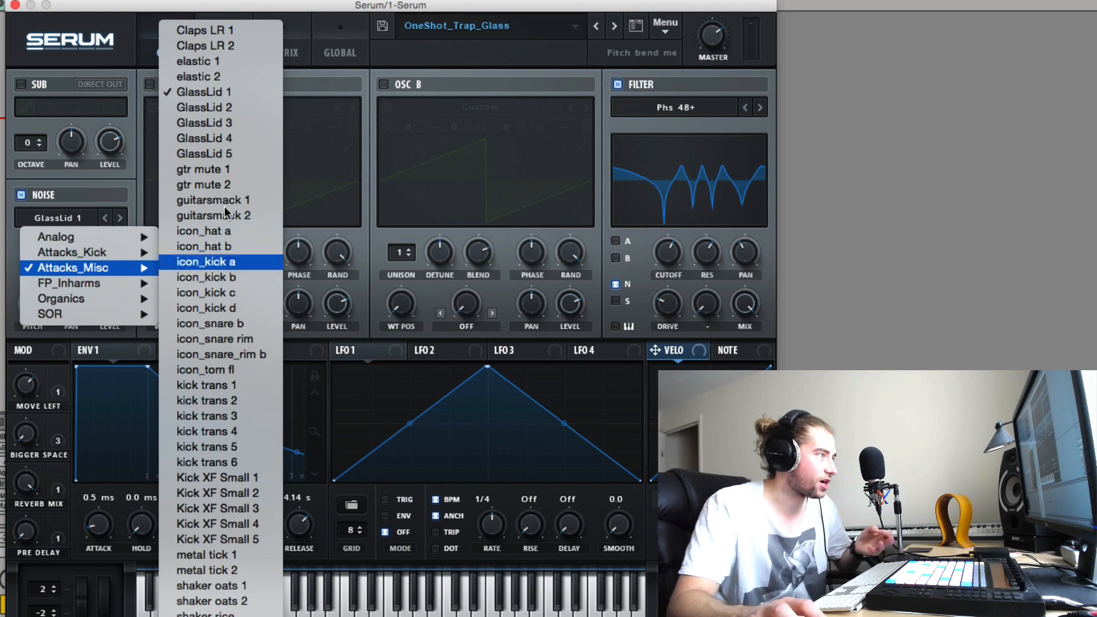
left_click(228, 153)
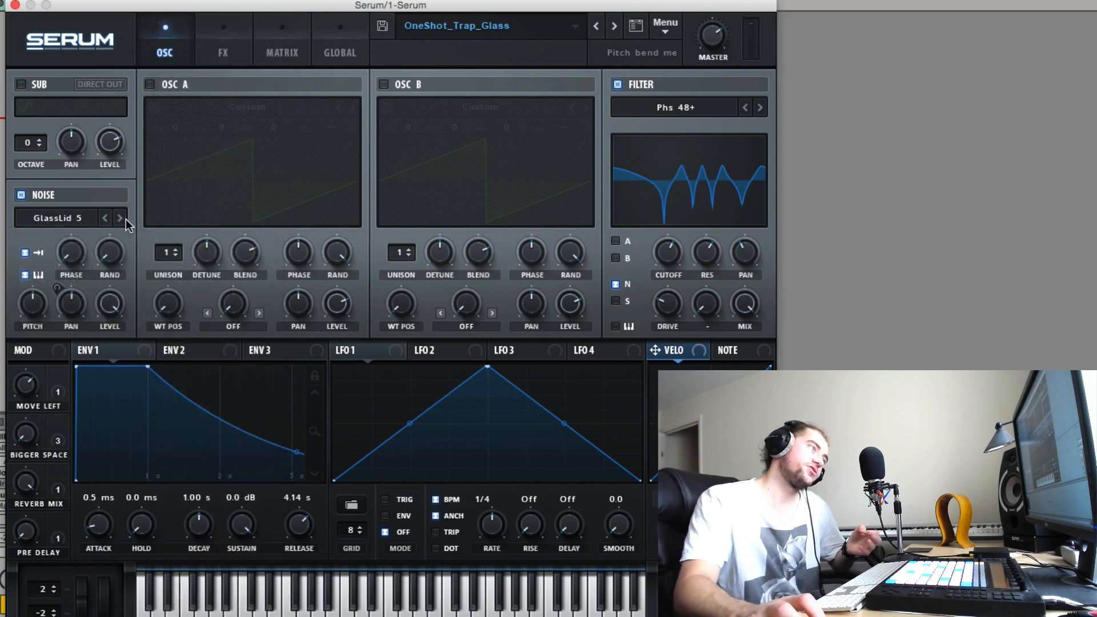
left_click(66, 222)
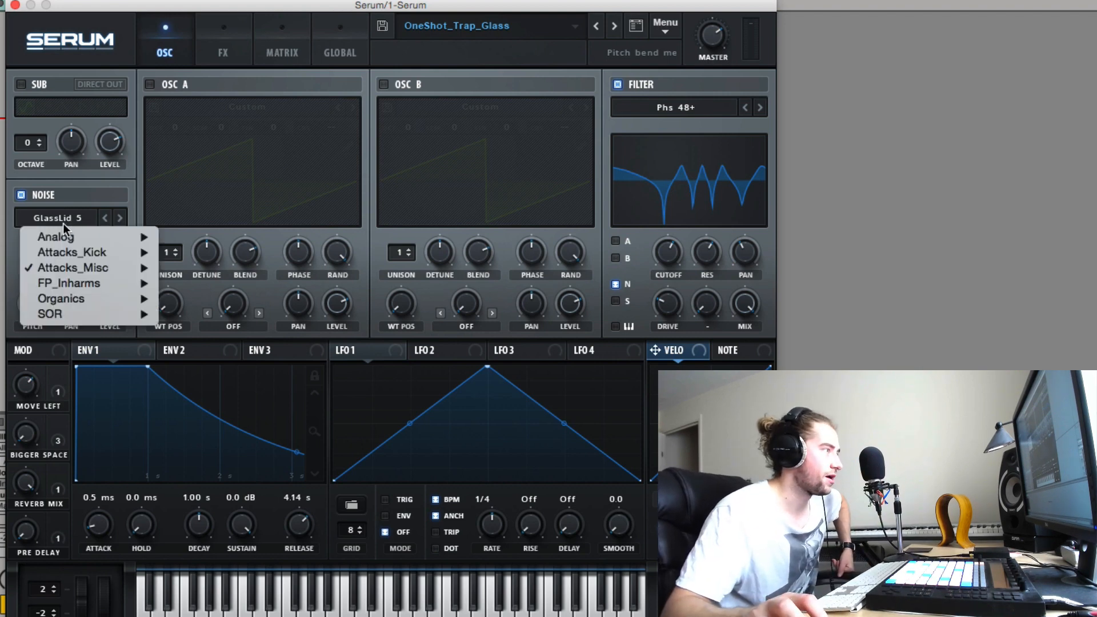
left_click(90, 202)
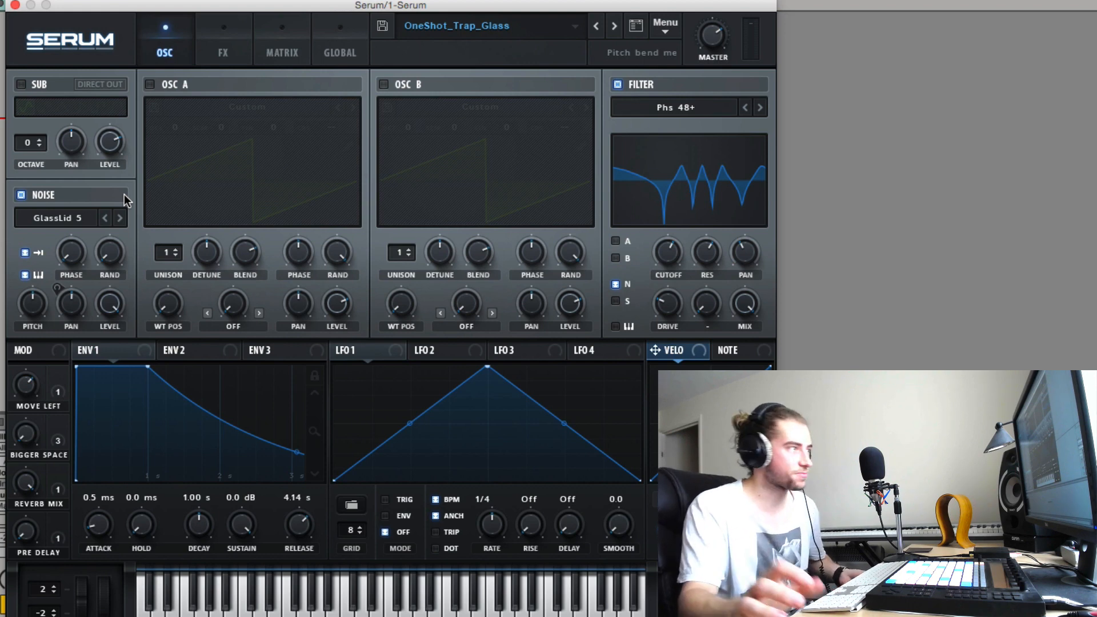